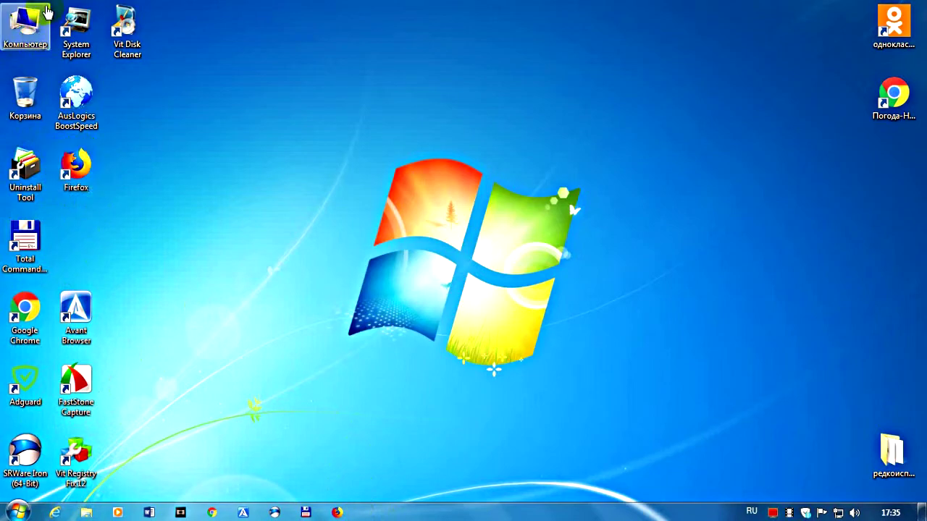
- Open the Program Files folder on the Windows 7 (C:) drive from the computer's drive list
double_click(28, 54)
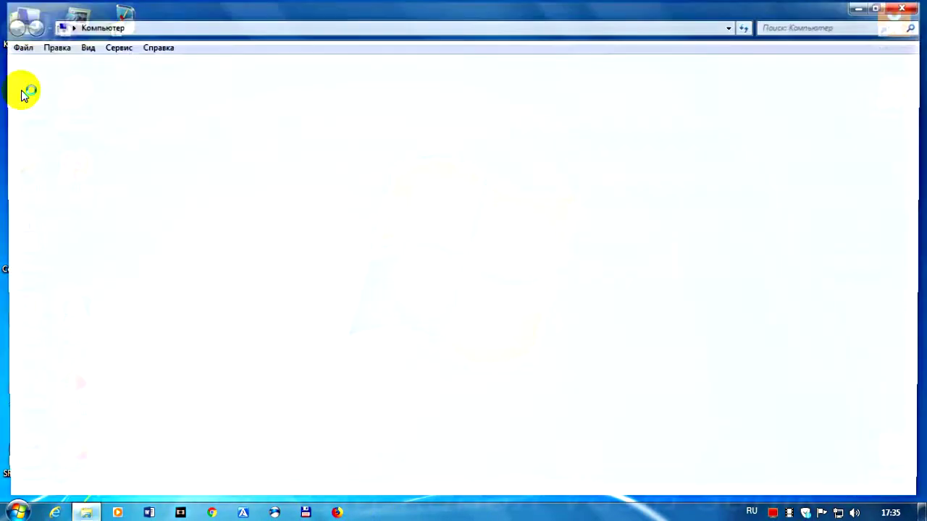
click(173, 123)
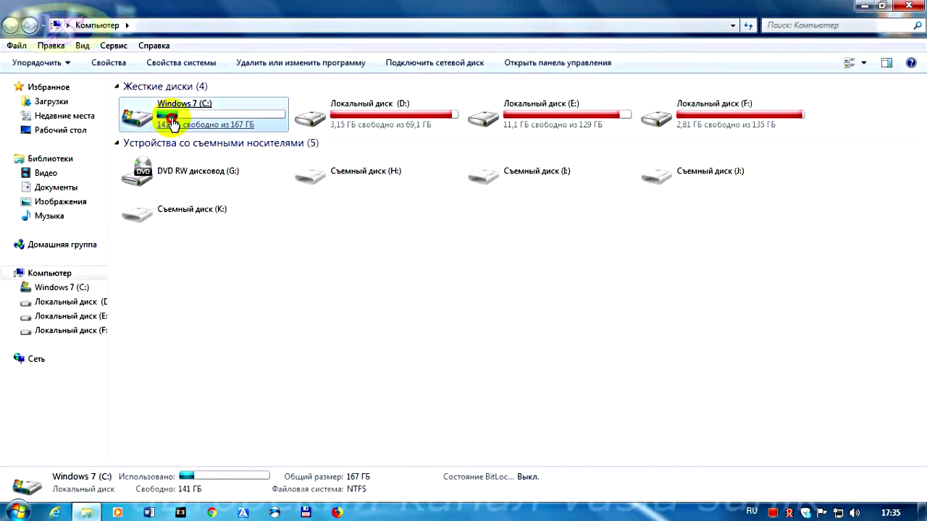
double_click(171, 123)
click(166, 117)
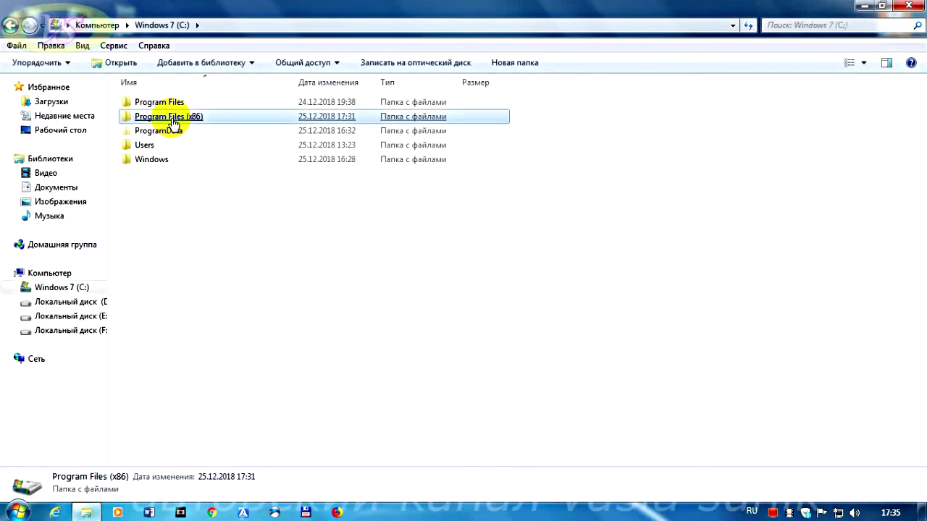
click(154, 103)
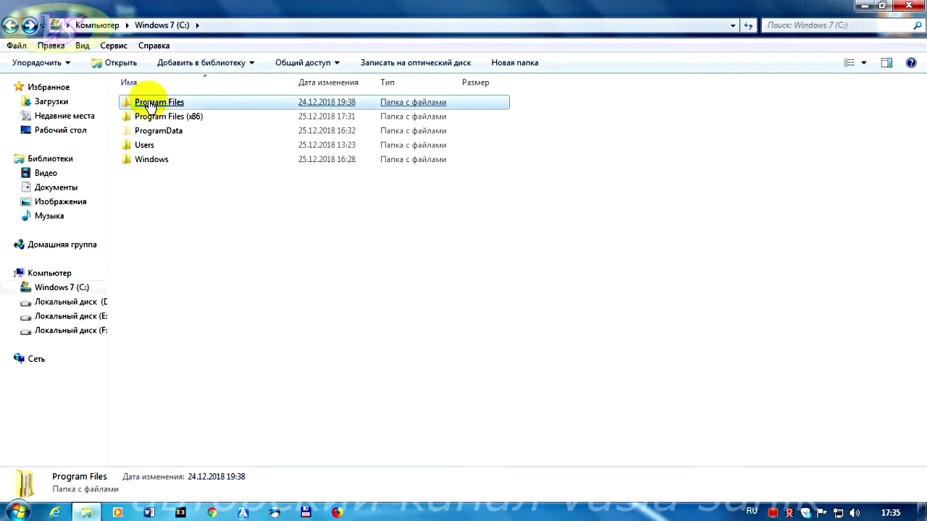
double_click(150, 104)
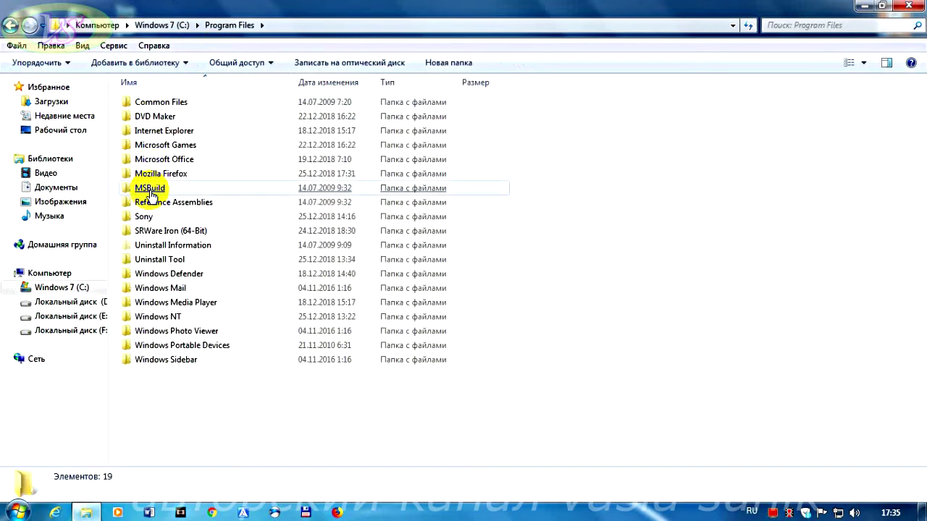
- Delete the Mozilla Firefox folder from Program Files and confirm moving it to the Recycle Bin
click(149, 189)
click(165, 175)
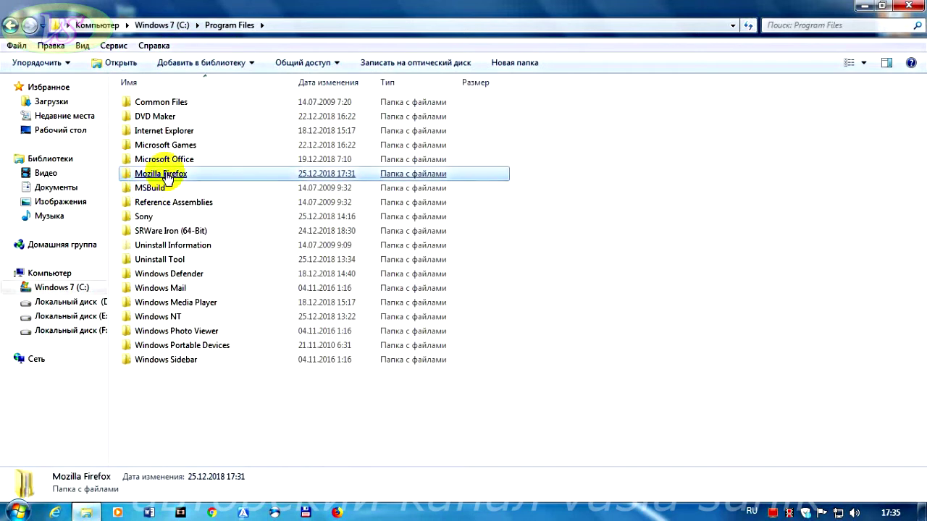
mouse_move(181, 179)
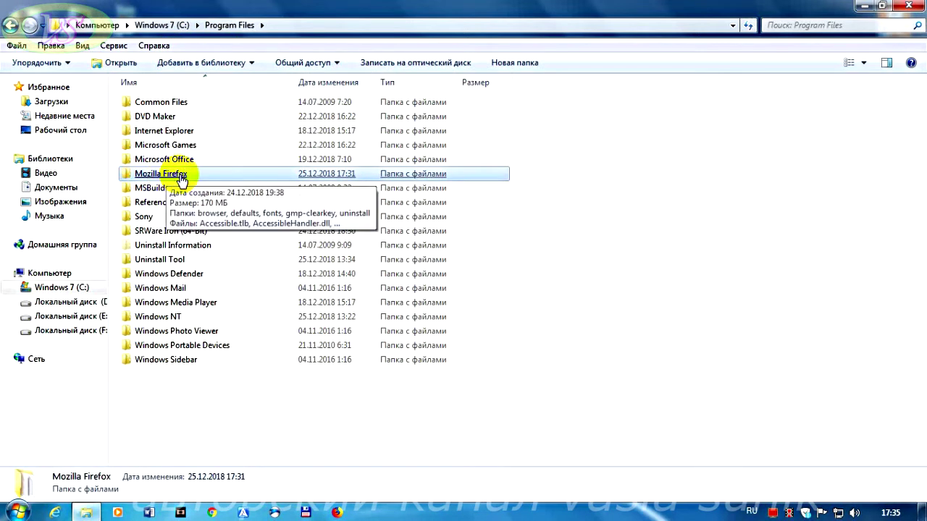
right_click(180, 176)
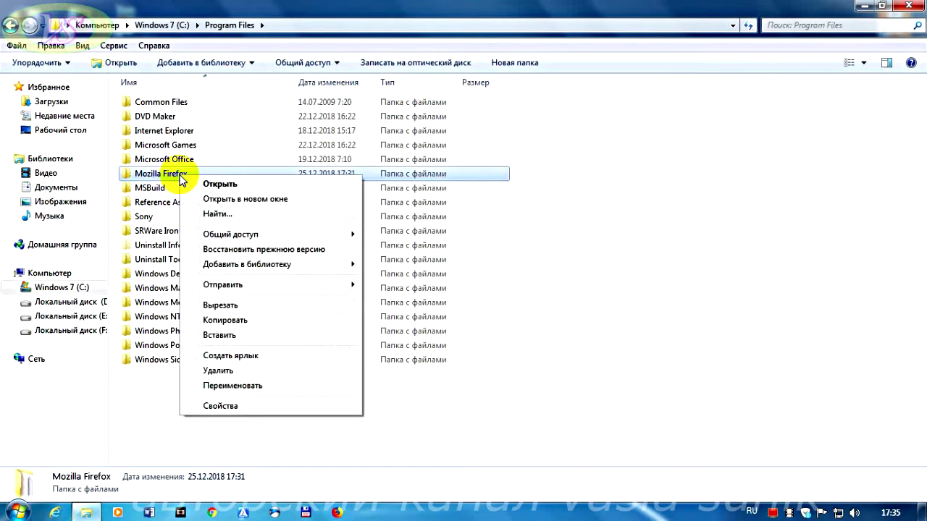
click(218, 371)
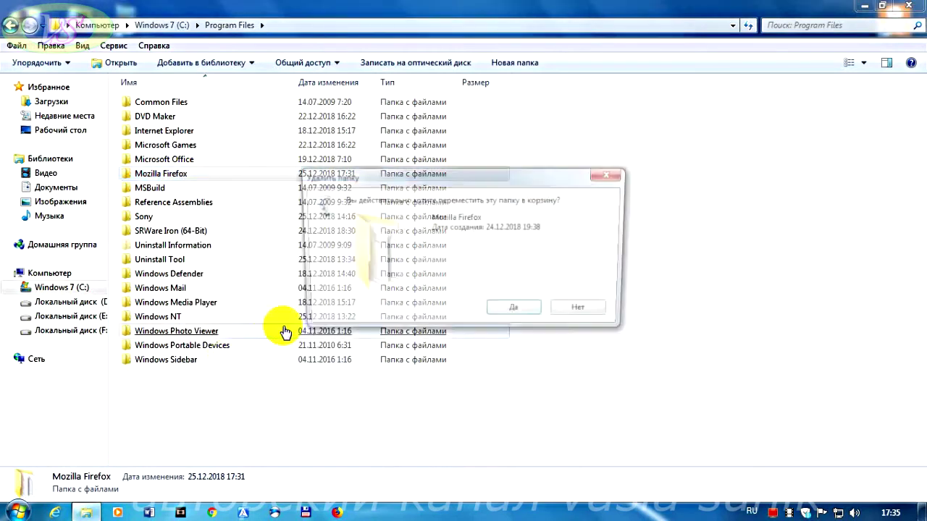
click(504, 311)
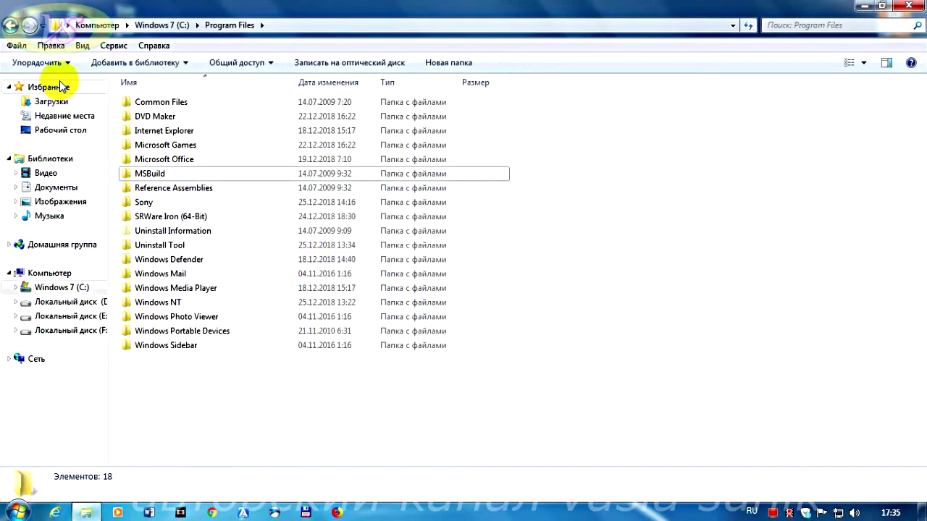
- Delete the Mozilla Maintenance Service folder from Program Files (x86) on drive C, confirming the move to the Recycle Bin
click(11, 26)
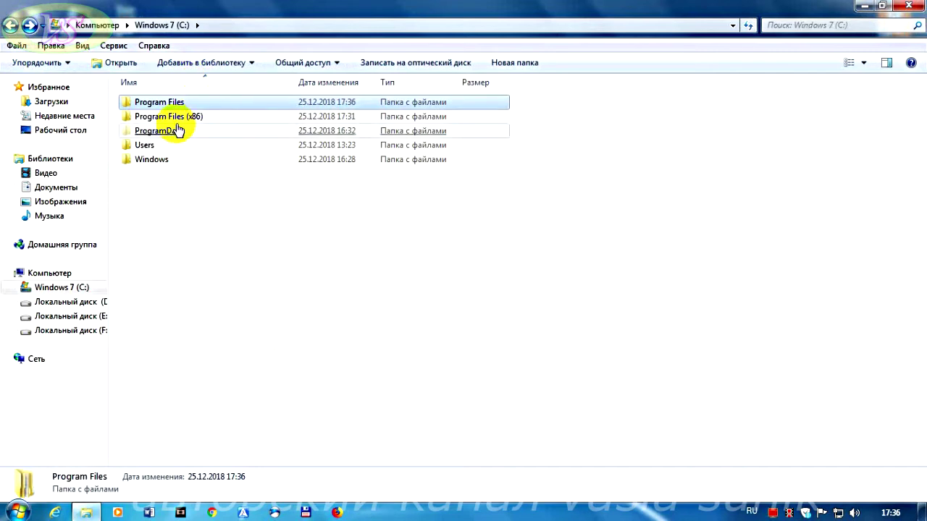
double_click(190, 117)
click(194, 120)
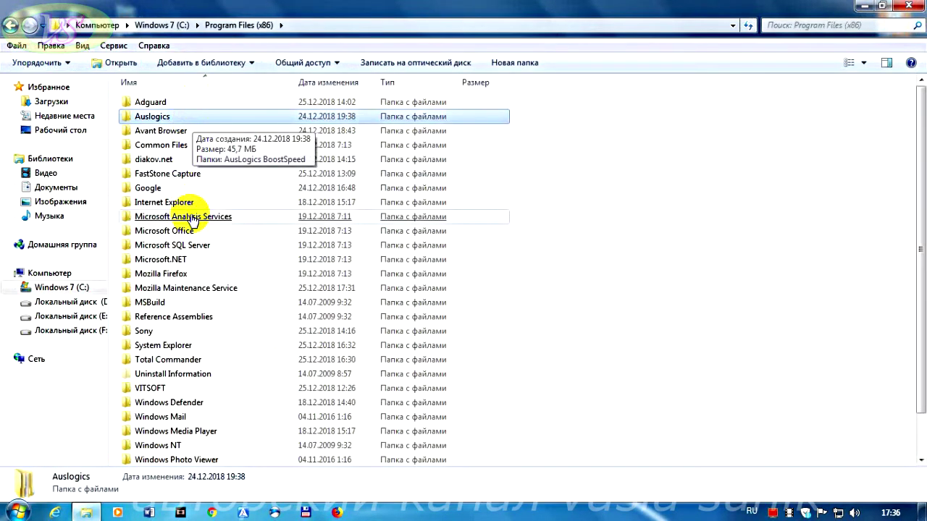
click(186, 289)
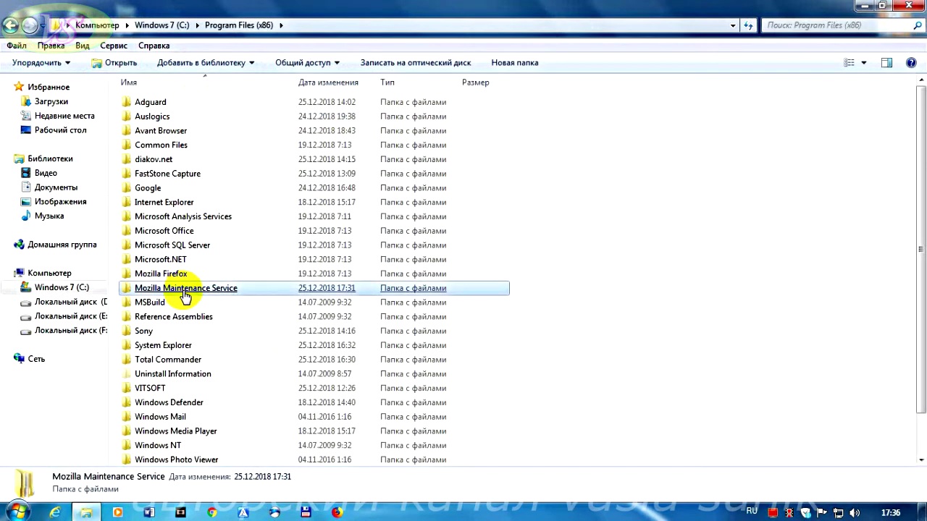
right_click(185, 290)
click(212, 247)
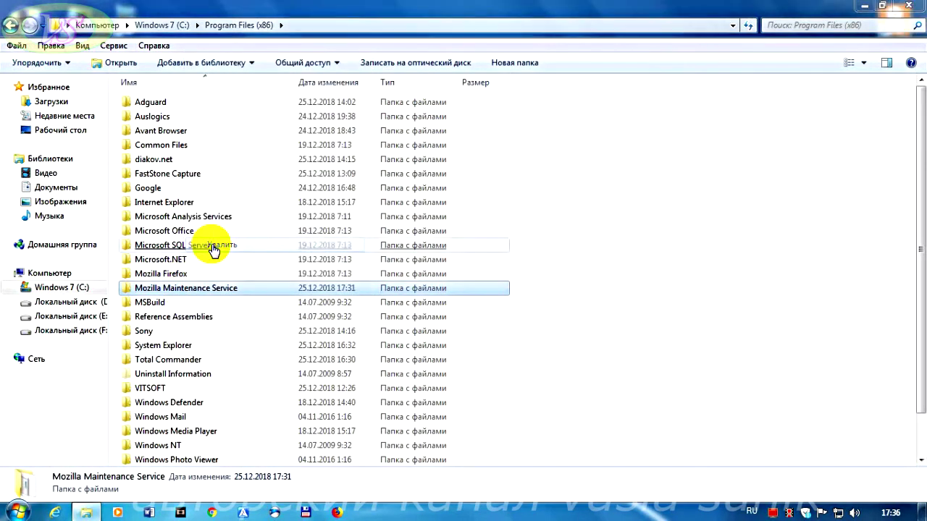
click(514, 314)
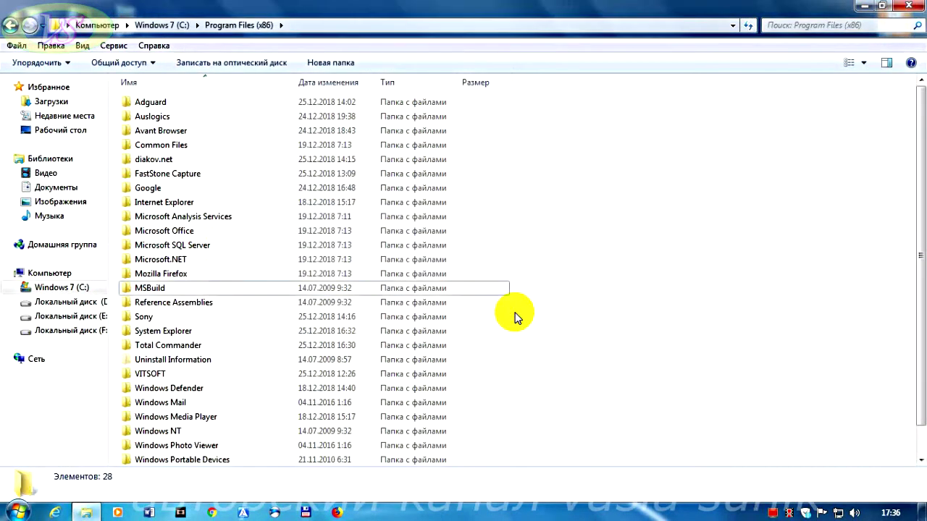
- Delete the Mozilla Firefox folder from Program Files (x86) and confirm moving it to the Recycle Bin
right_click(170, 274)
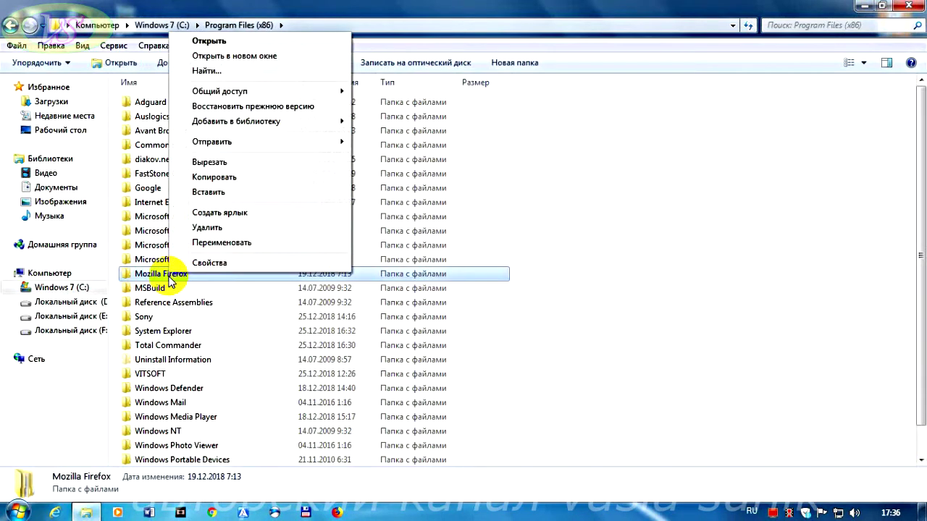
click(208, 228)
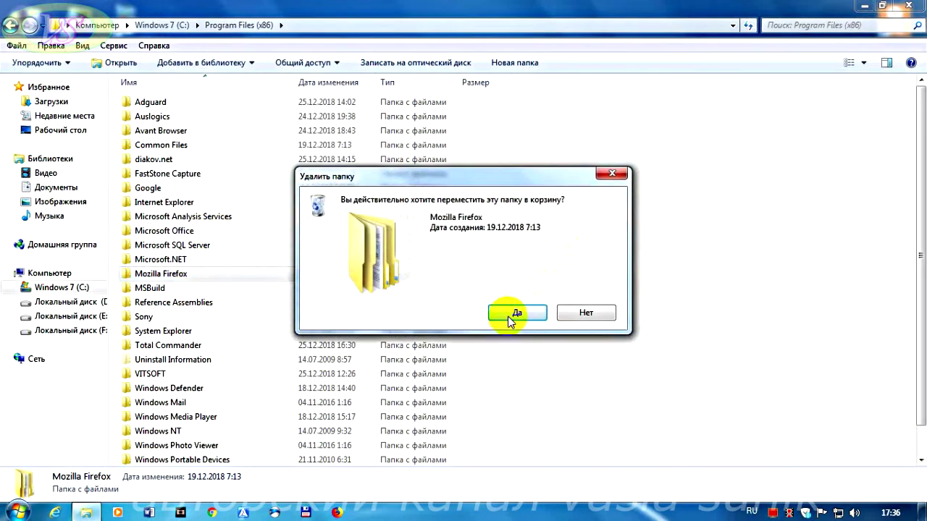
click(509, 317)
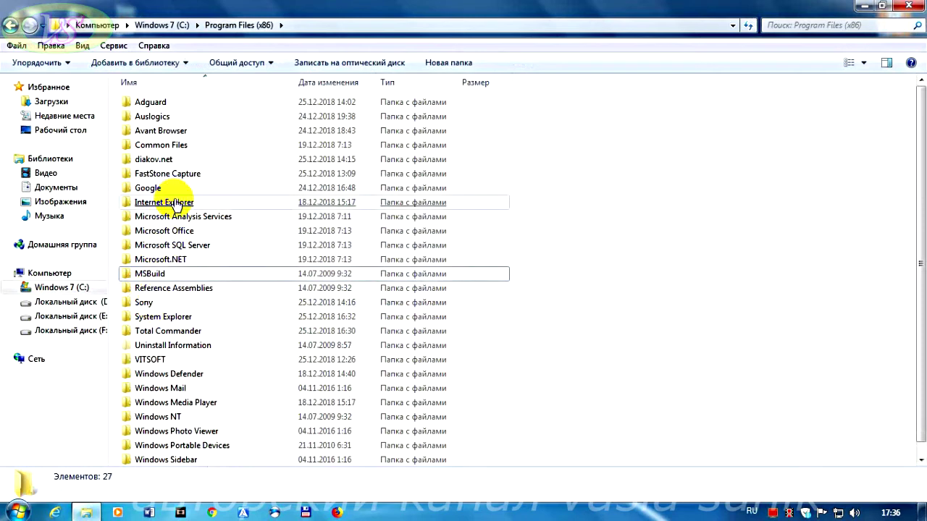
click(180, 291)
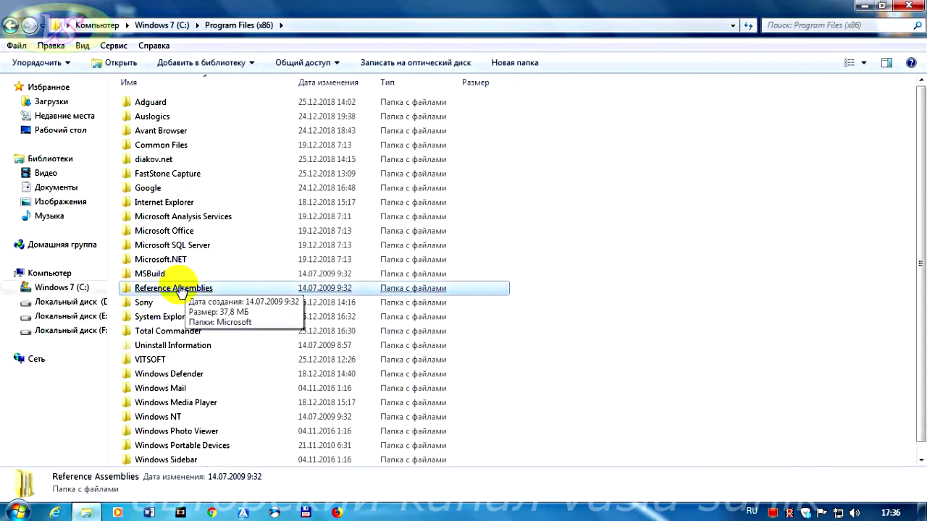
click(141, 233)
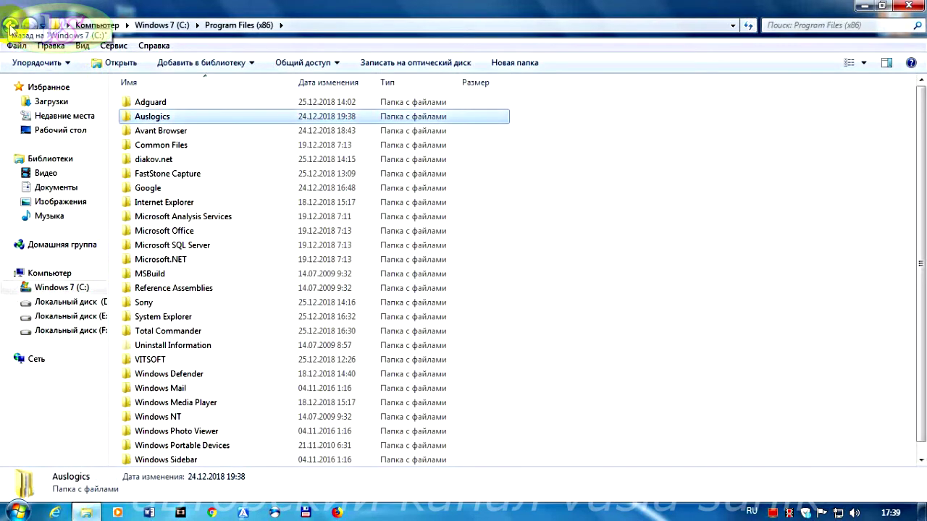
- Return to the computer's drive list and open the root of the Windows 7 (C:) drive
click(10, 28)
click(10, 27)
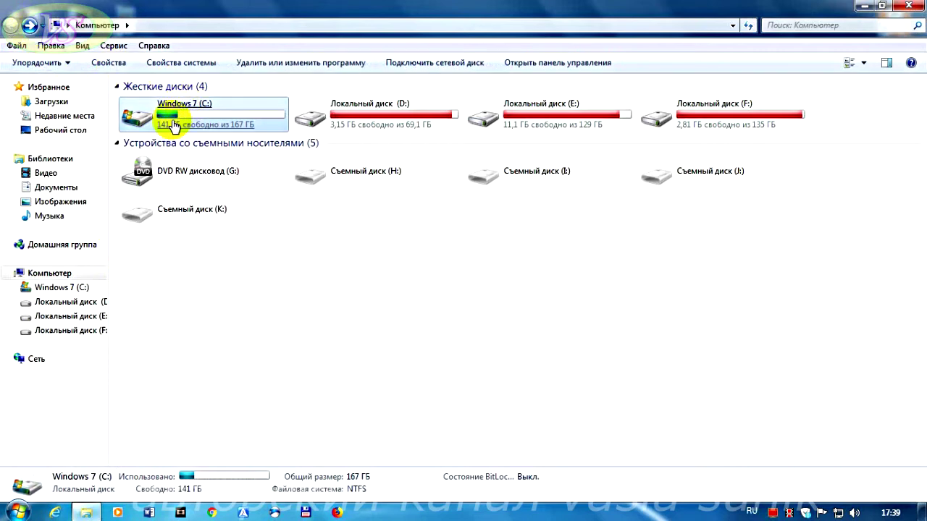
double_click(218, 109)
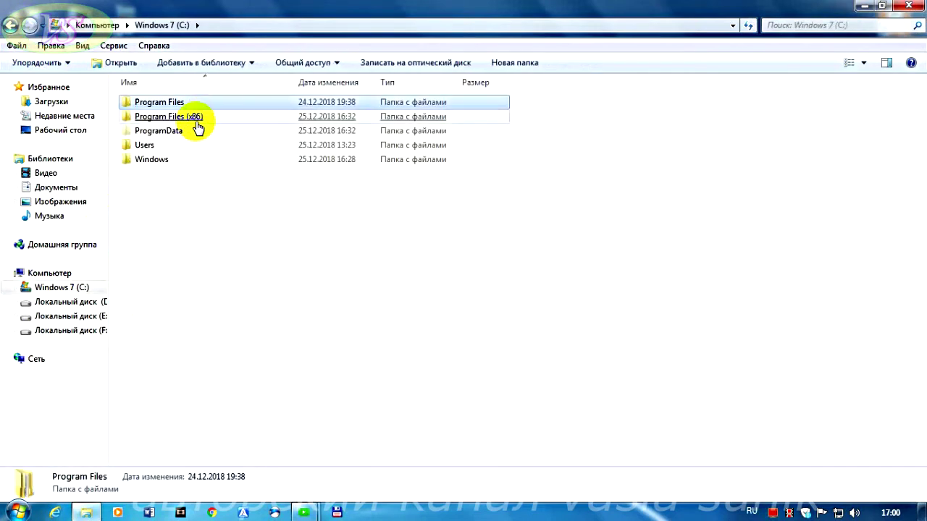
click(197, 122)
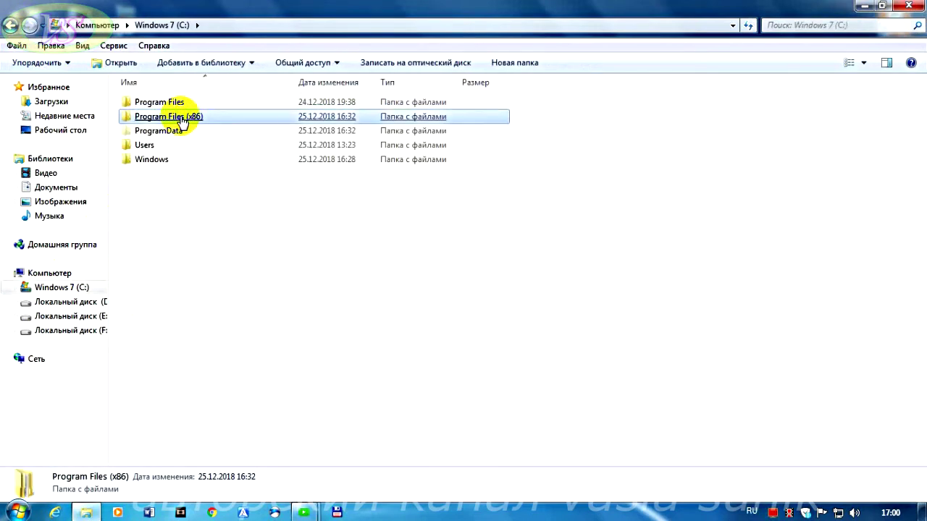
- Check in the folder view options that hidden files, folders and drives are set to be shown, and accept the dialog
click(118, 49)
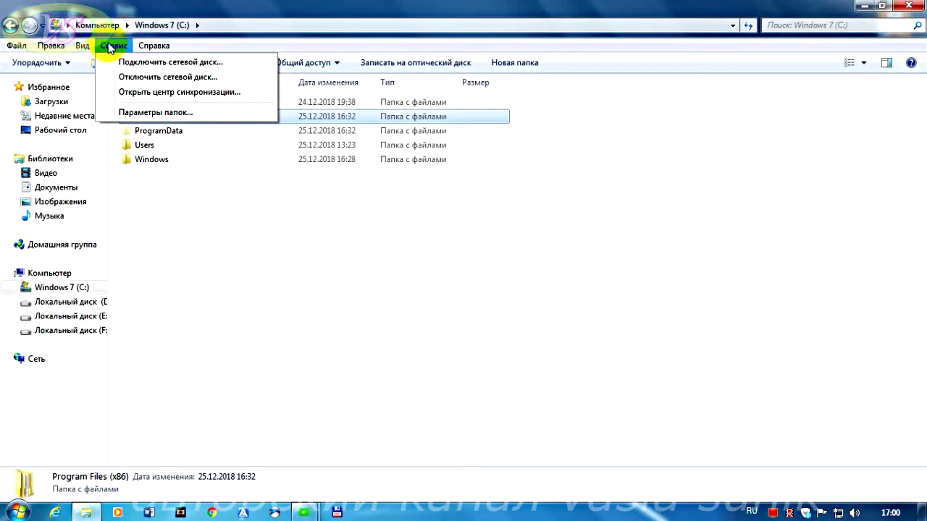
click(155, 112)
click(63, 84)
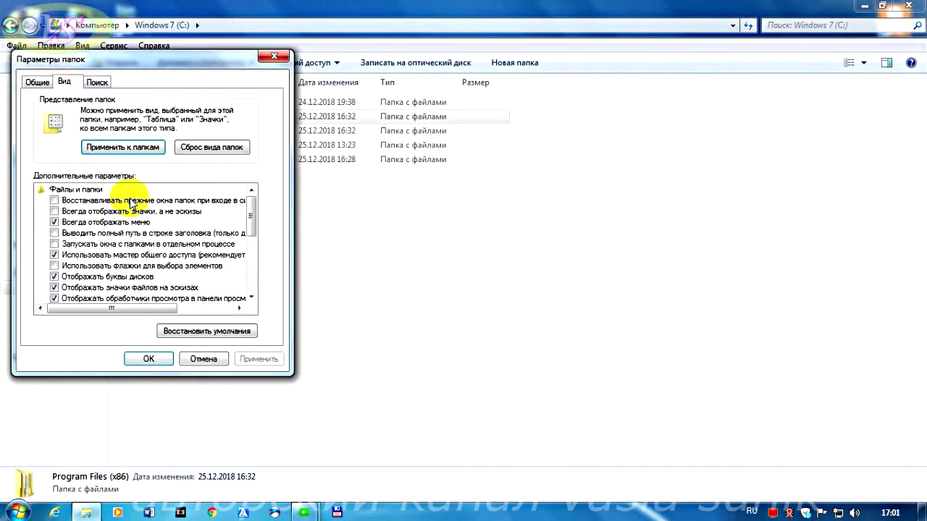
drag(255, 217, 108, 310)
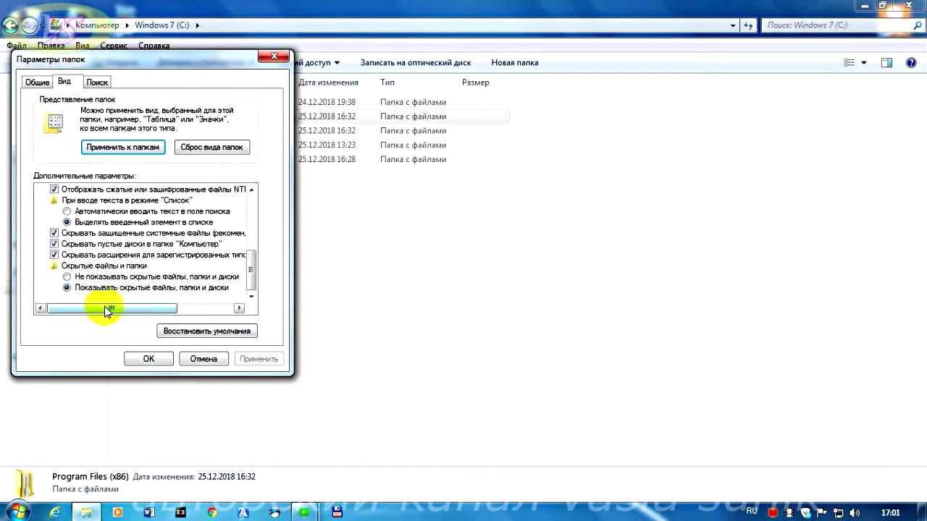
click(147, 359)
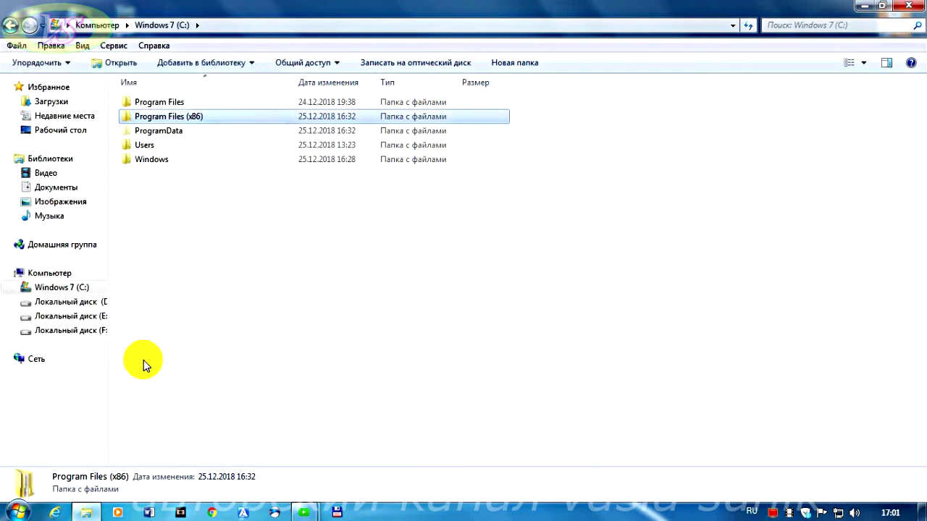
- Open the Local folder inside AppData of the User profile under Users on drive C
click(178, 132)
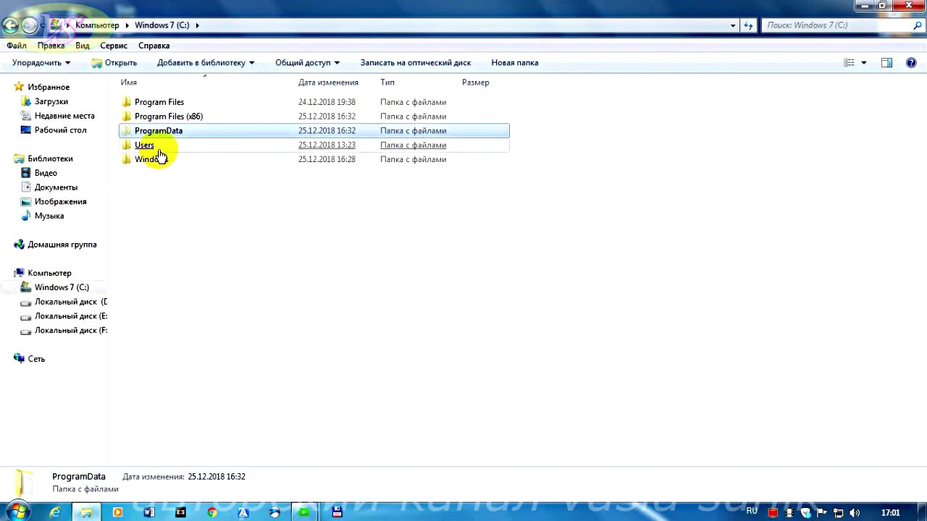
click(159, 149)
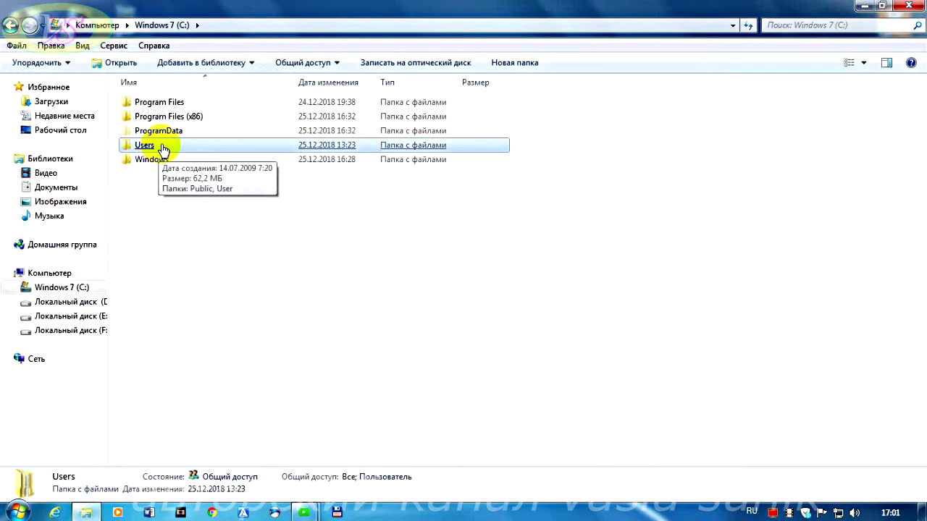
double_click(162, 147)
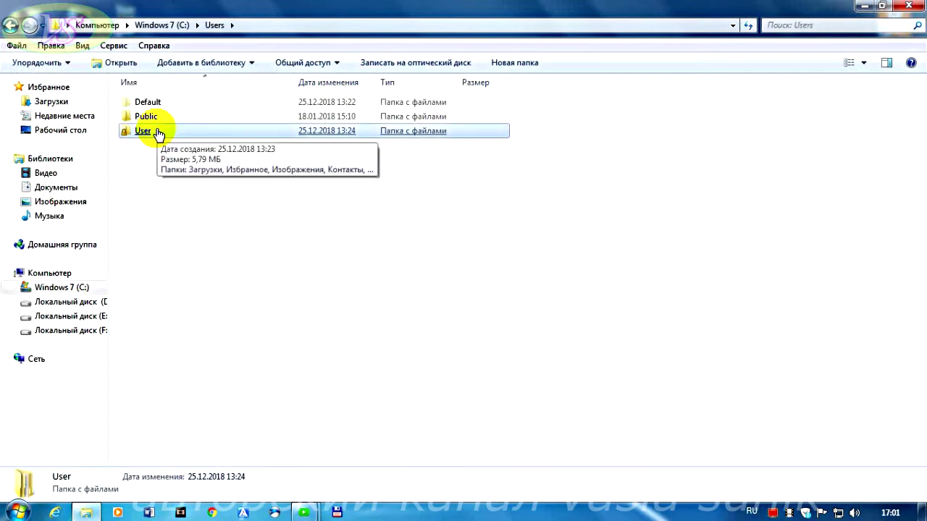
double_click(158, 133)
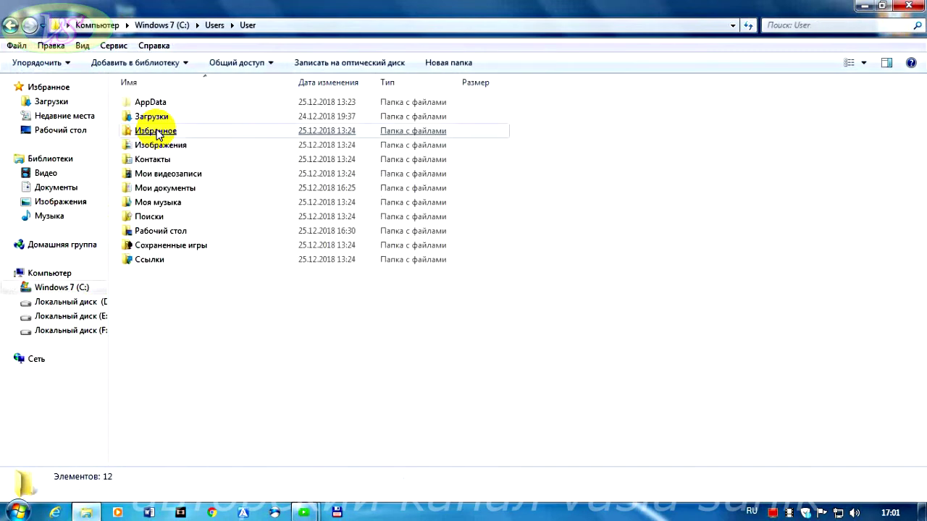
click(159, 135)
click(168, 103)
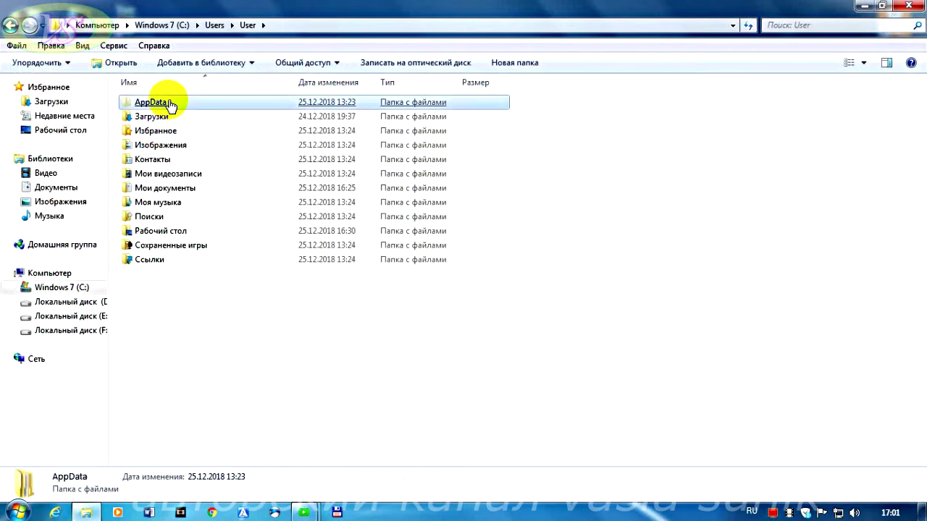
double_click(176, 108)
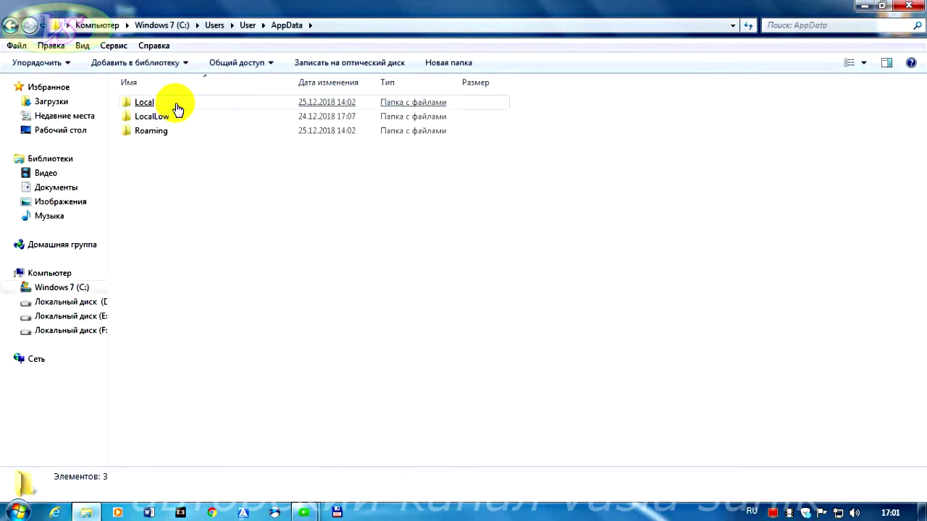
click(176, 107)
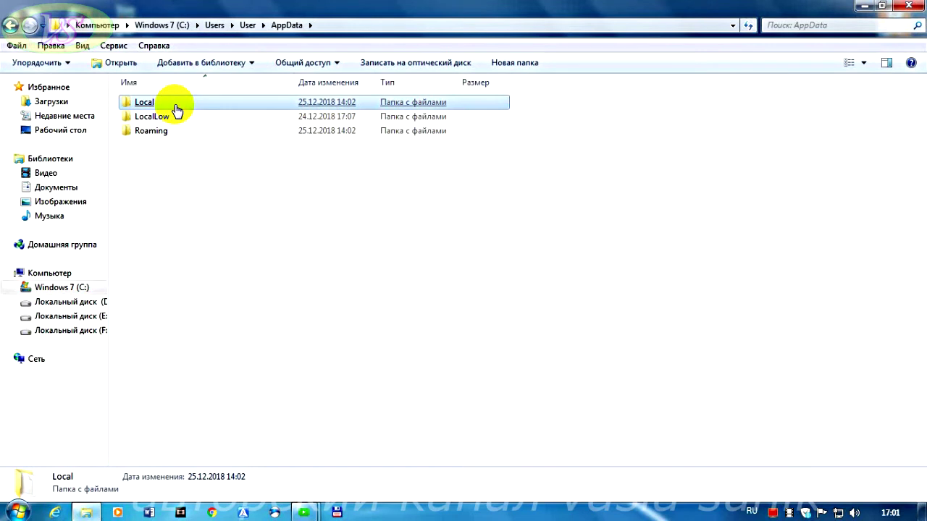
double_click(176, 109)
click(177, 107)
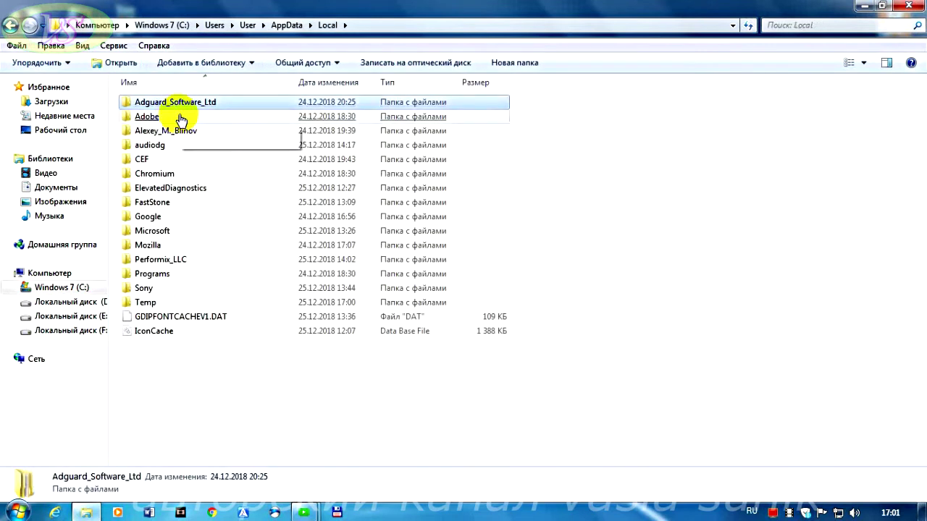
- Delete the Mozilla folder from AppData's Local folder and confirm moving it to the Recycle Bin
click(158, 248)
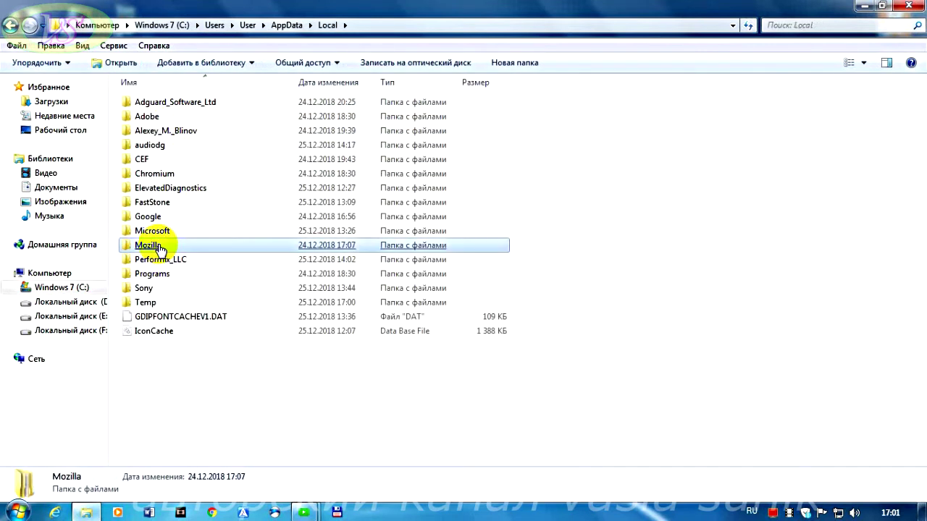
click(159, 249)
right_click(159, 249)
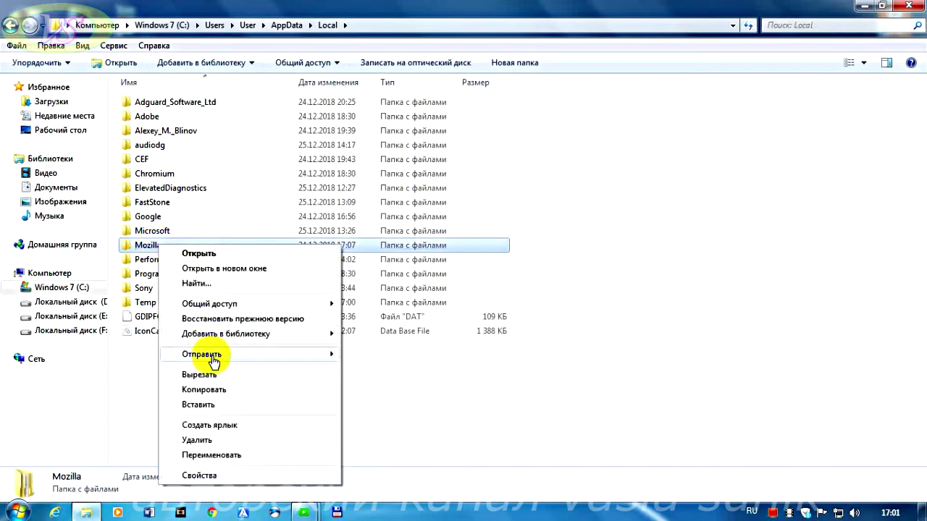
click(190, 438)
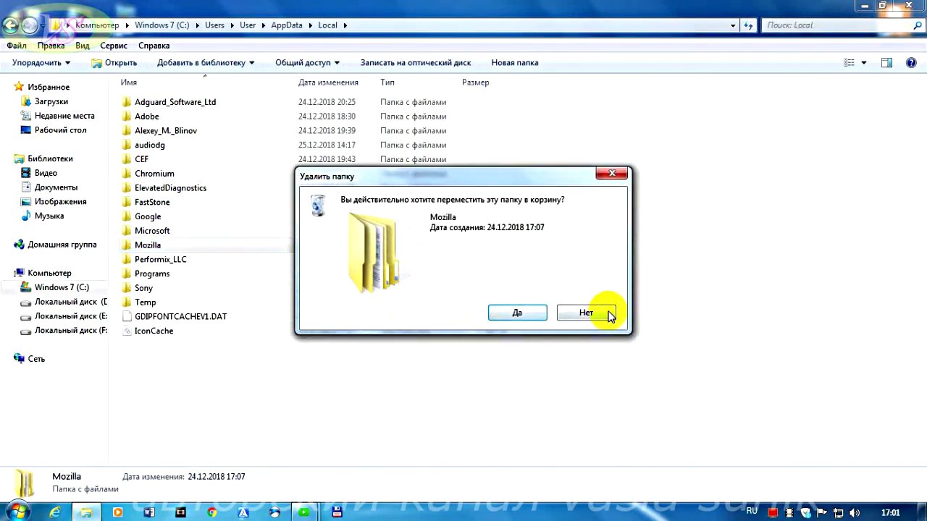
click(516, 312)
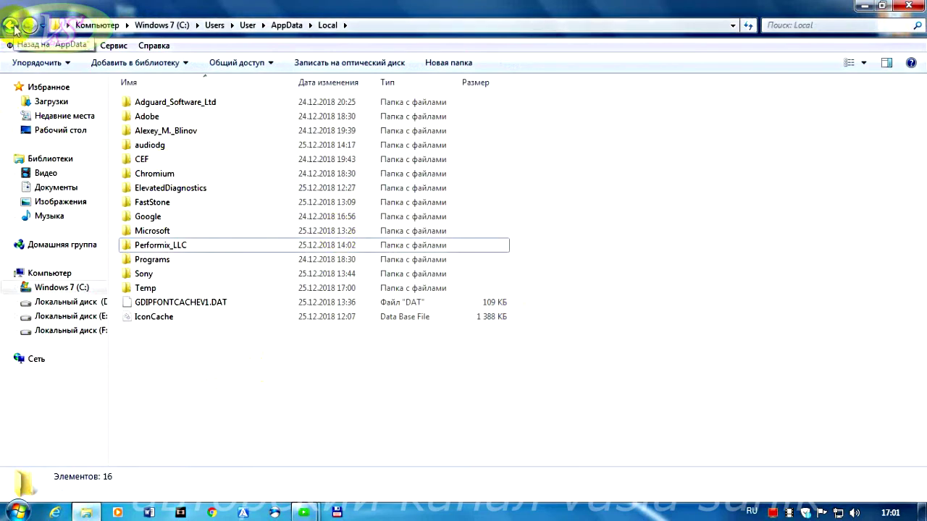
- Delete the Mozilla folder from AppData's Roaming folder, confirming the move to the Recycle Bin, and close the Explorer window
click(10, 26)
double_click(154, 137)
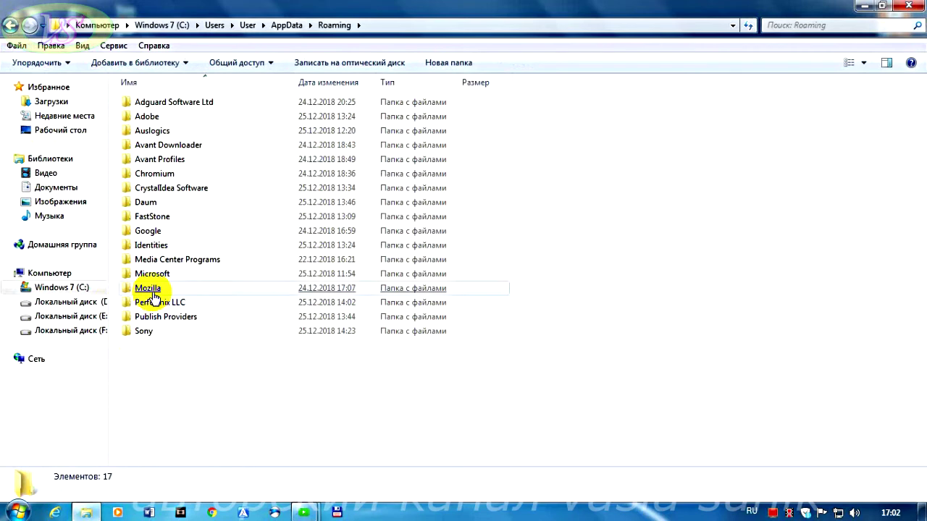
click(153, 291)
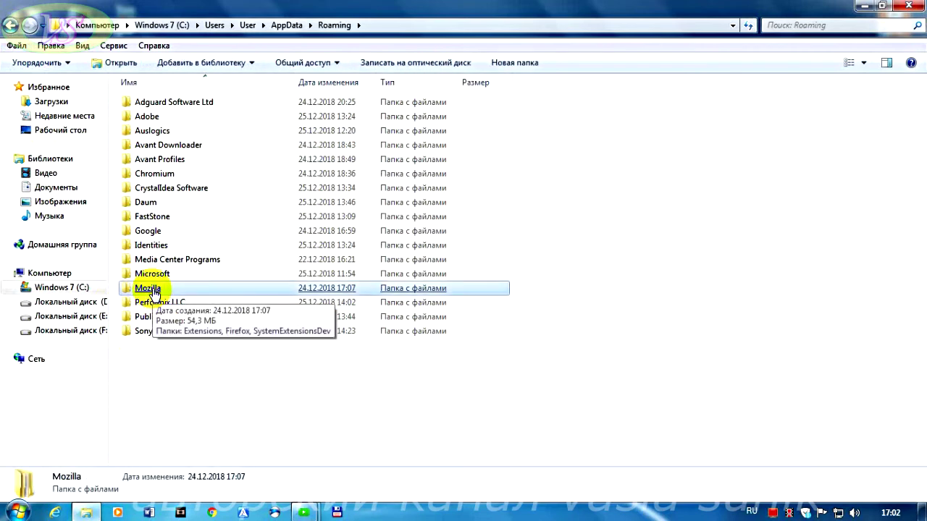
right_click(154, 291)
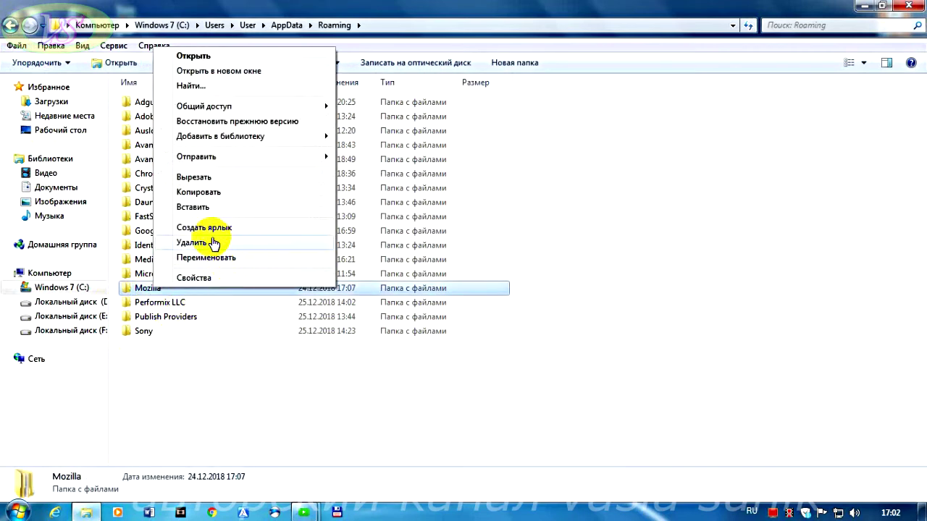
click(215, 244)
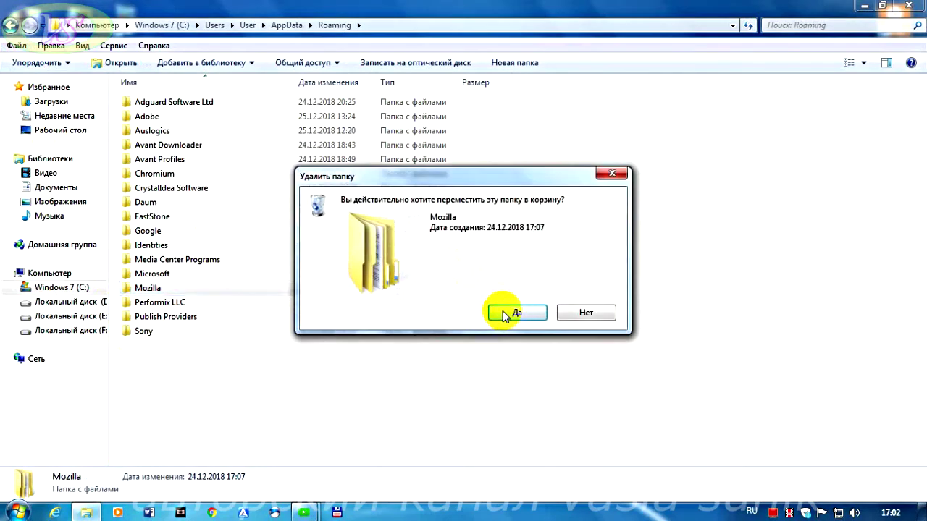
click(507, 311)
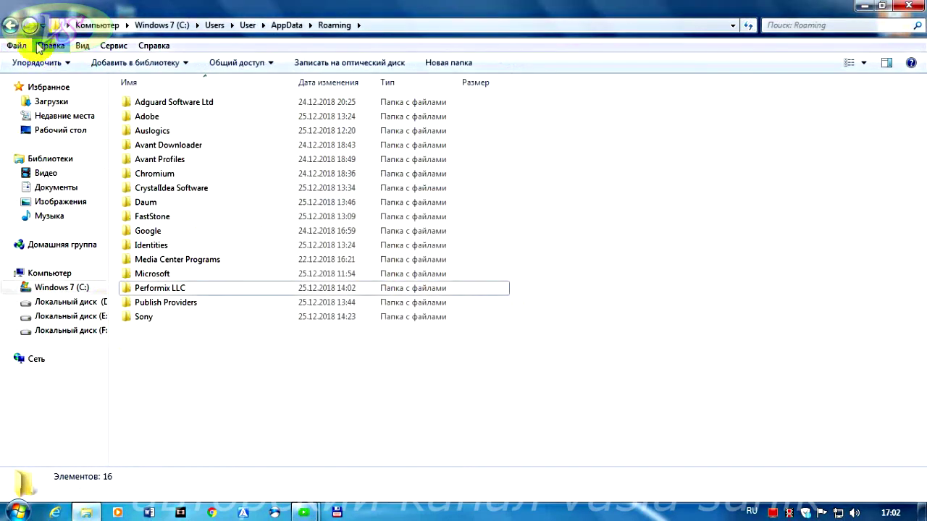
click(10, 26)
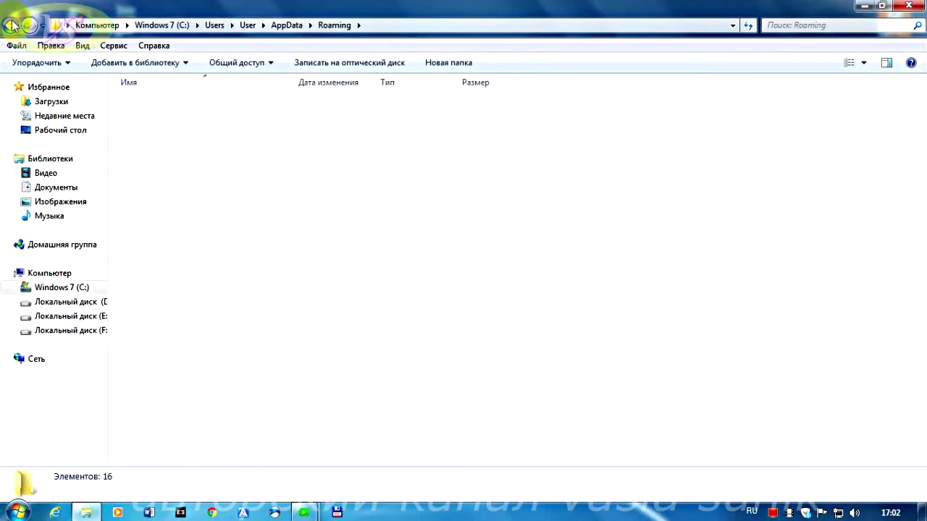
click(907, 6)
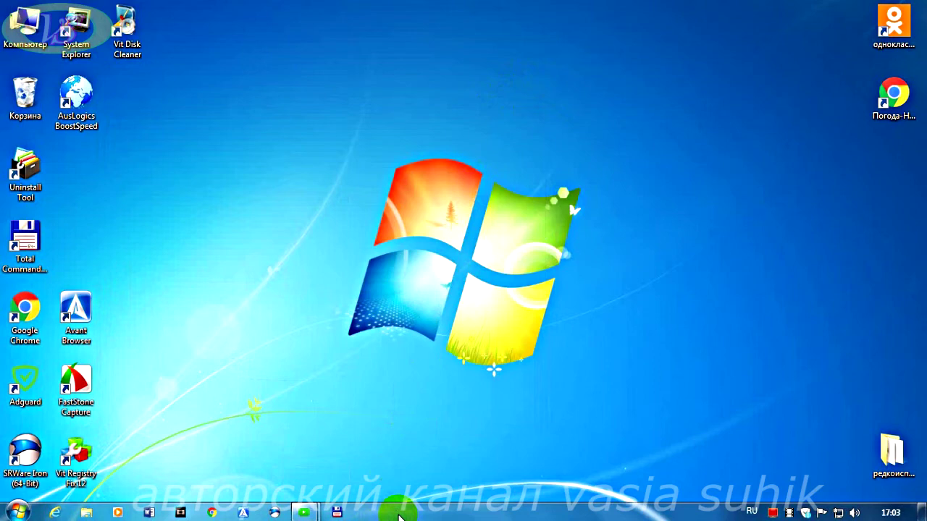
- Launch Wise Registry Cleaner from Total Commander and scan the registry for errors
click(337, 513)
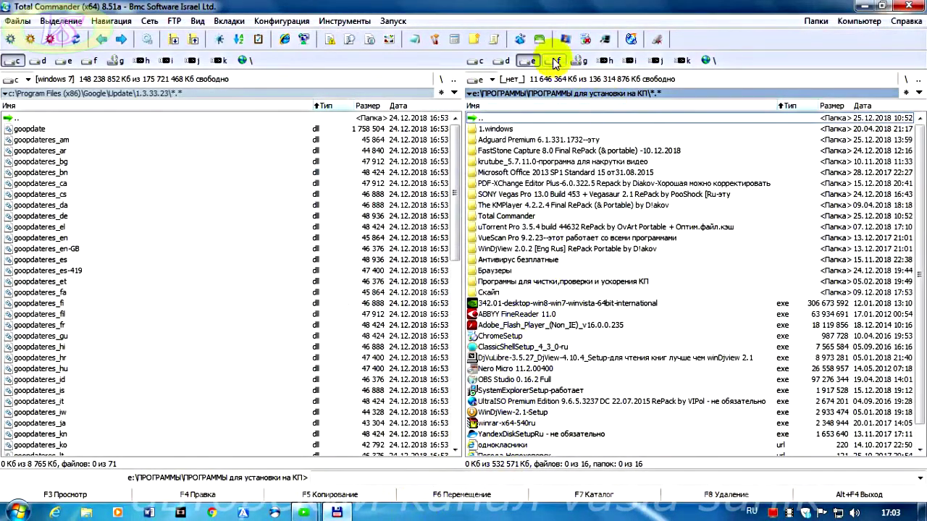
click(520, 38)
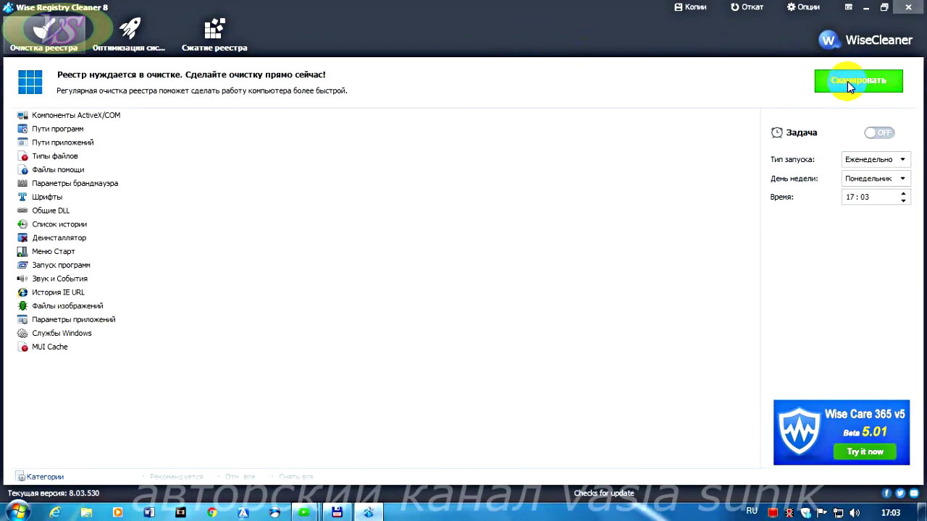
click(851, 84)
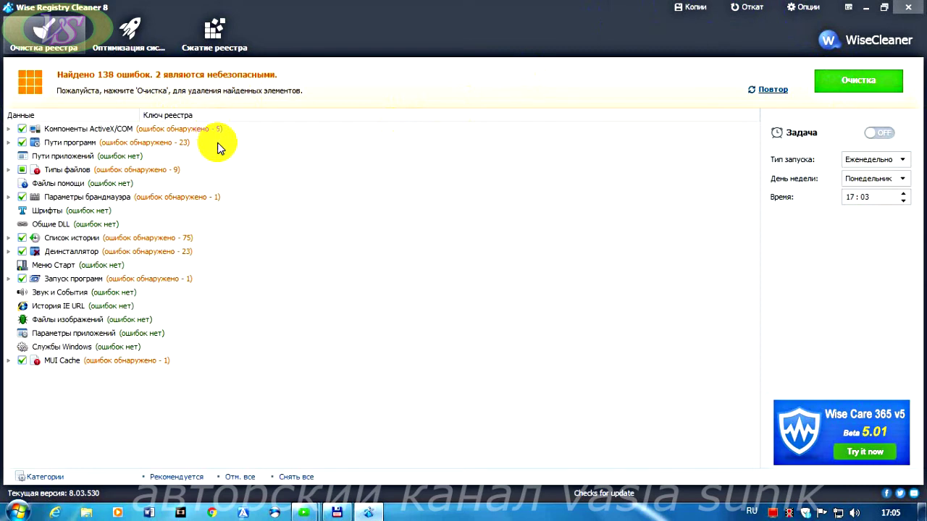
- Clean the registry errors found by the scan and start a repeat scan
click(836, 94)
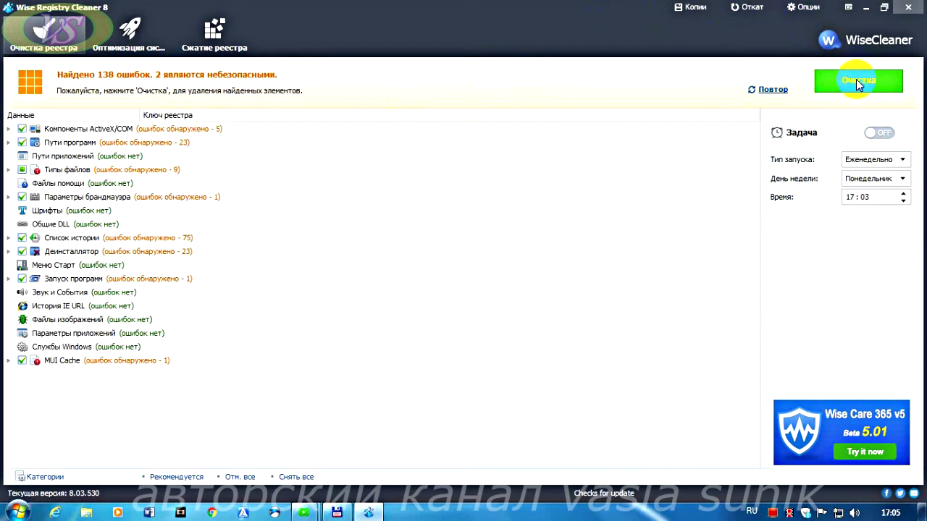
click(856, 84)
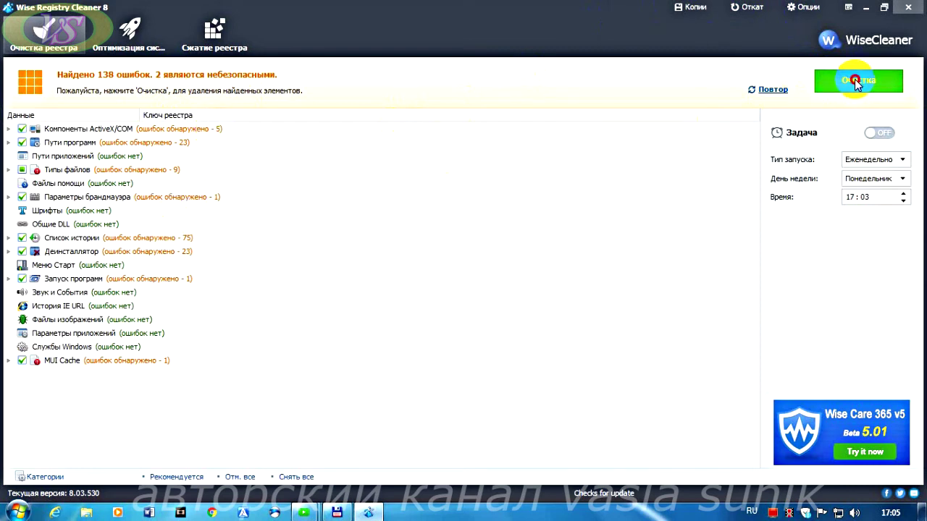
click(758, 89)
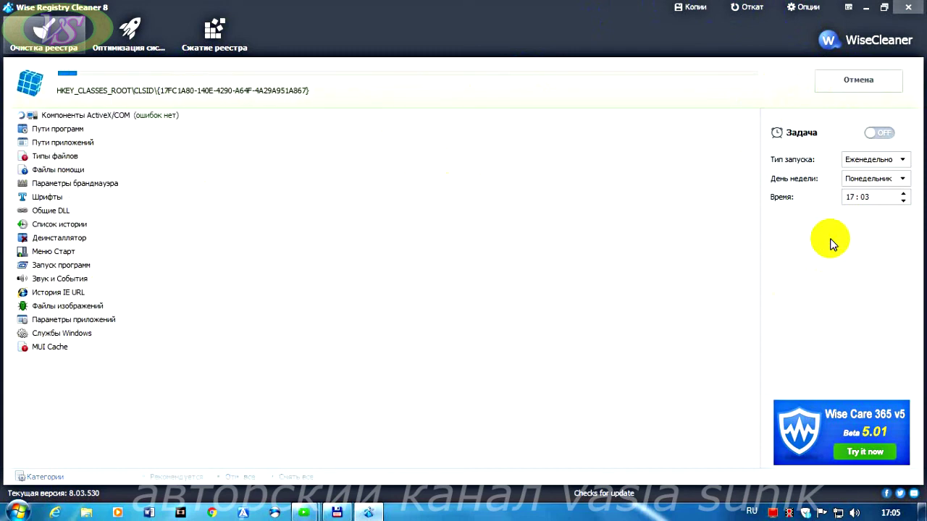